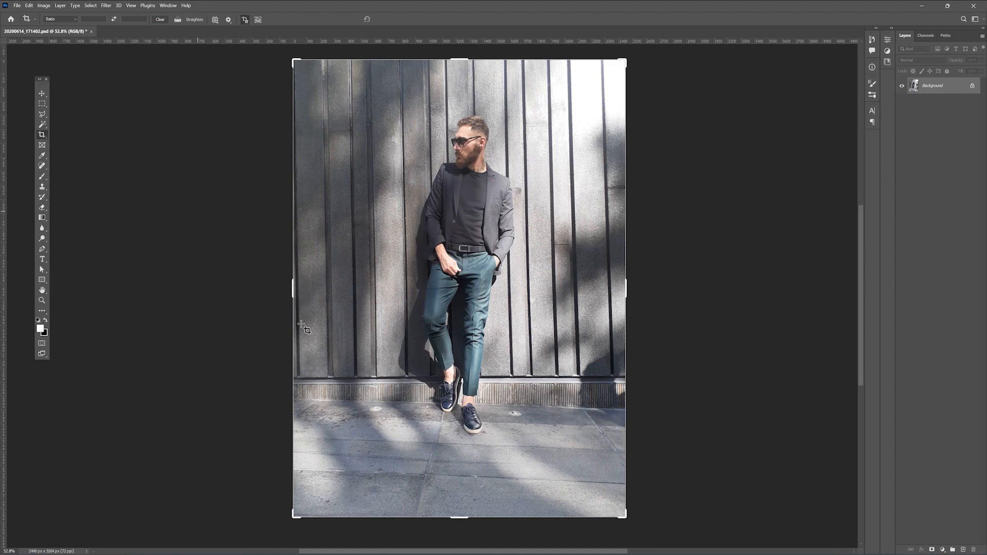
Step: Crop the photo's height, cutting off the pavement below the man's ankles and a narrow strip of wall above his head
left_click_drag(460, 518, 468, 458)
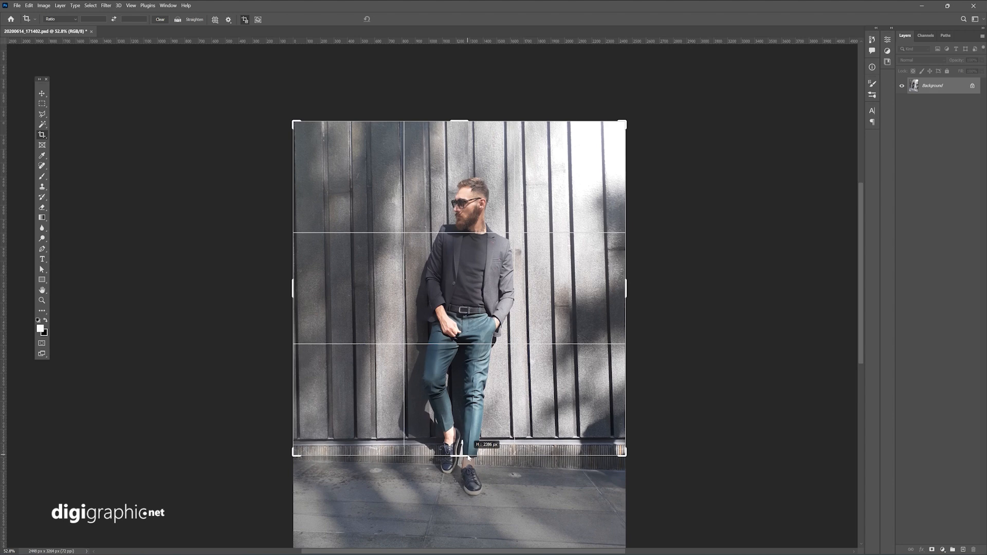
left_click_drag(468, 456, 468, 457)
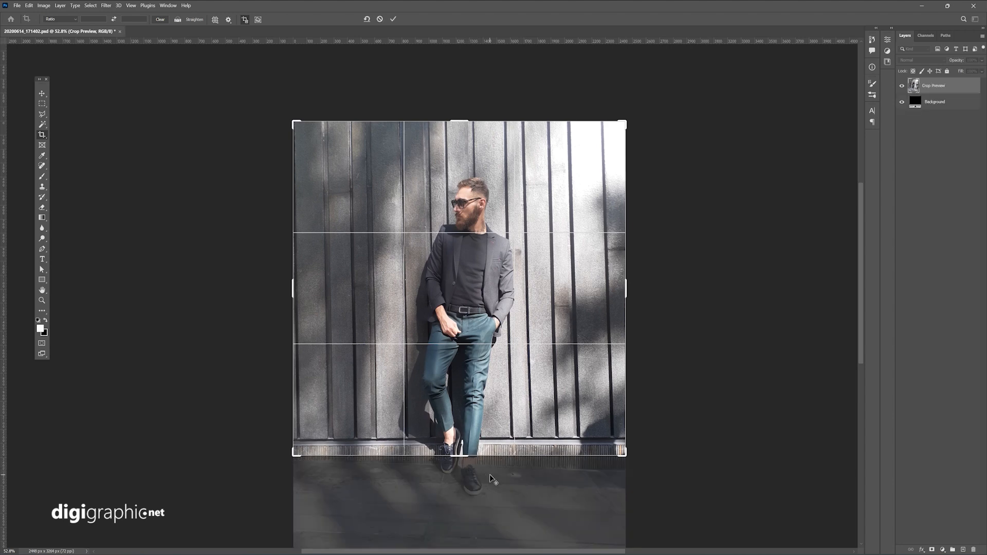
scroll(489, 474, "up", 5)
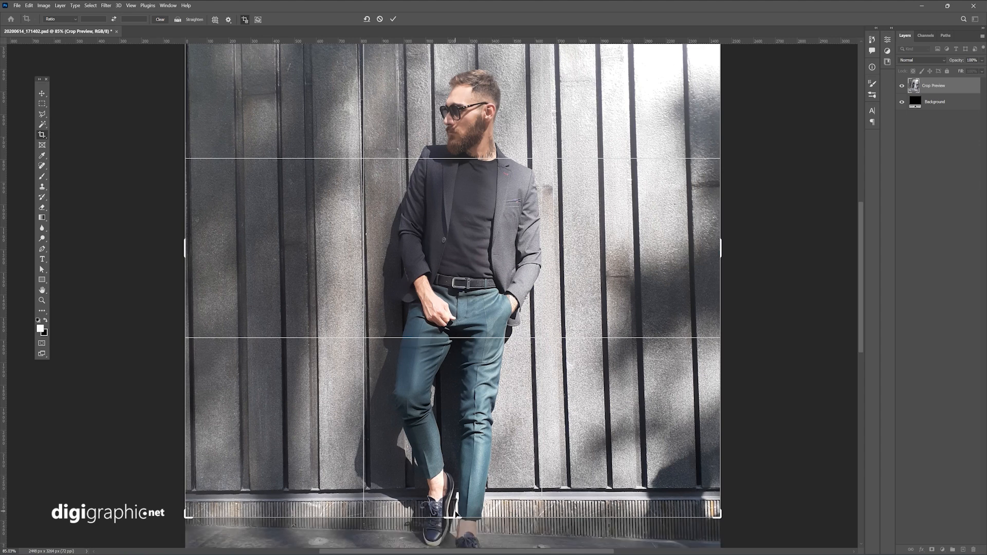
left_click_drag(457, 516, 462, 500)
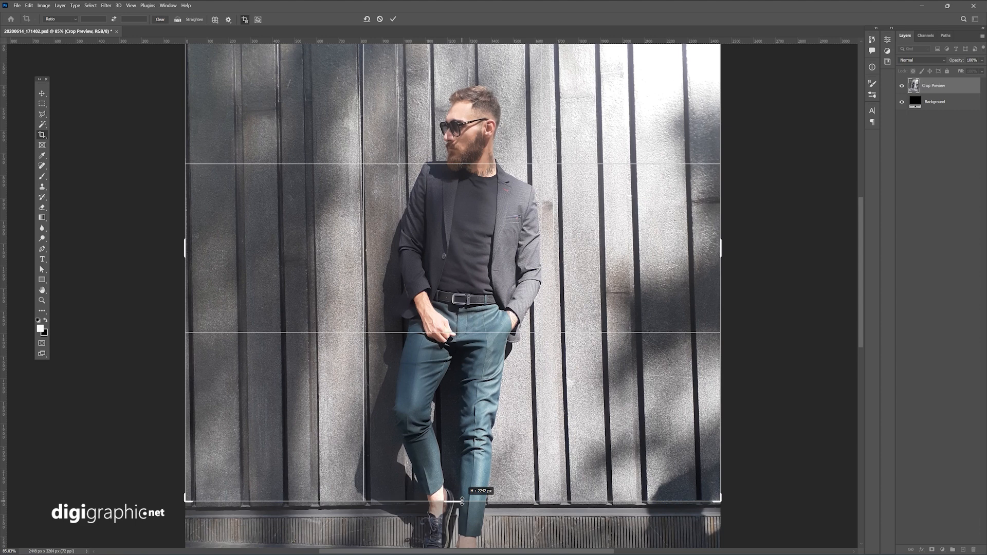
left_click_drag(461, 500, 461, 510)
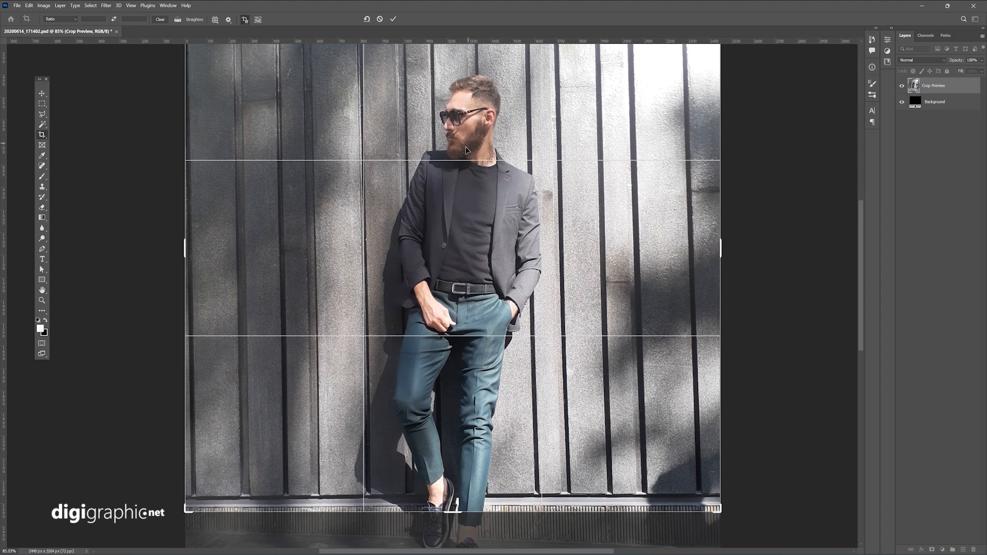
scroll(465, 153, "down", 1)
scroll(466, 155, "down", 5)
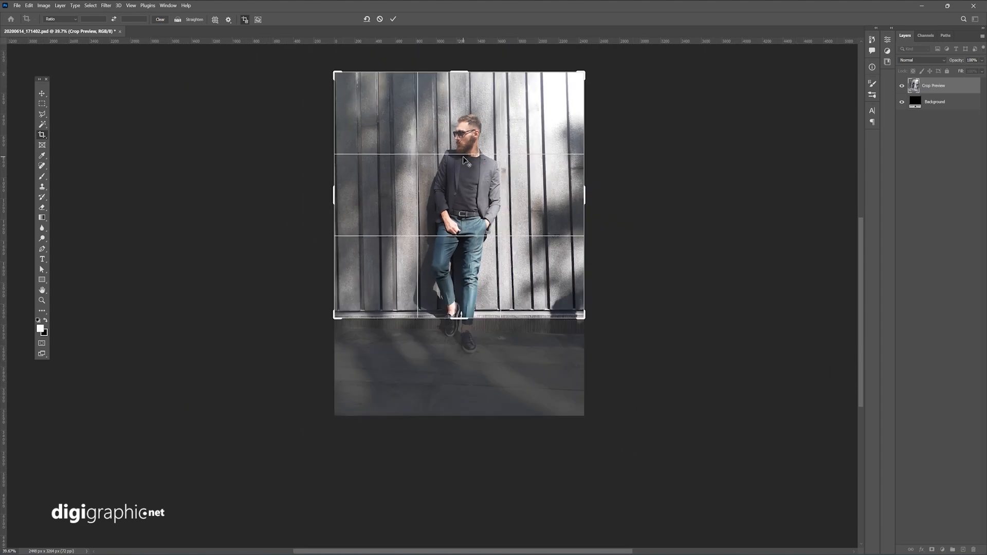
left_click_drag(460, 67, 460, 80)
key("Return")
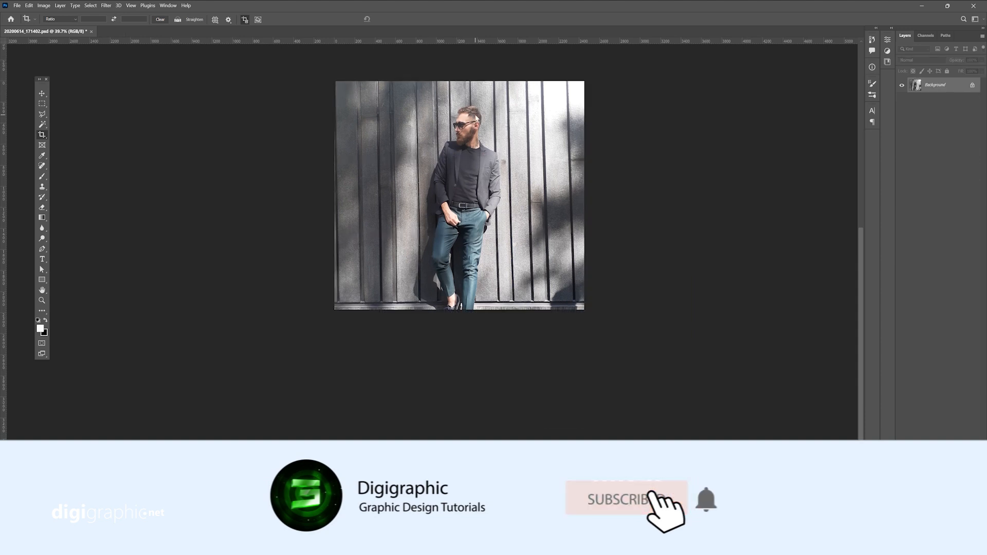
Step: Straighten the photo with a slight clockwise crop rotation and trim the thin strip below the wall panels
key("v")
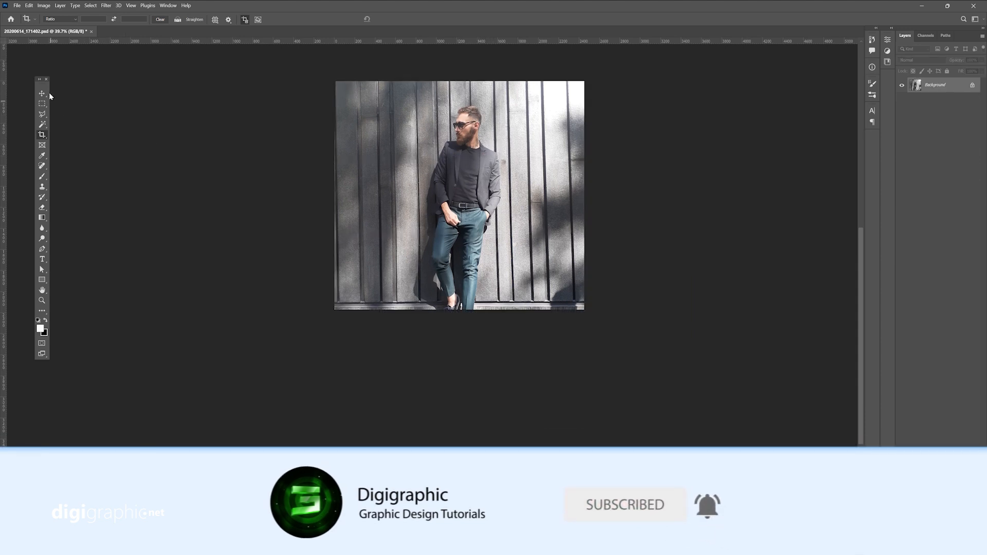
left_click_drag(524, 135, 519, 232)
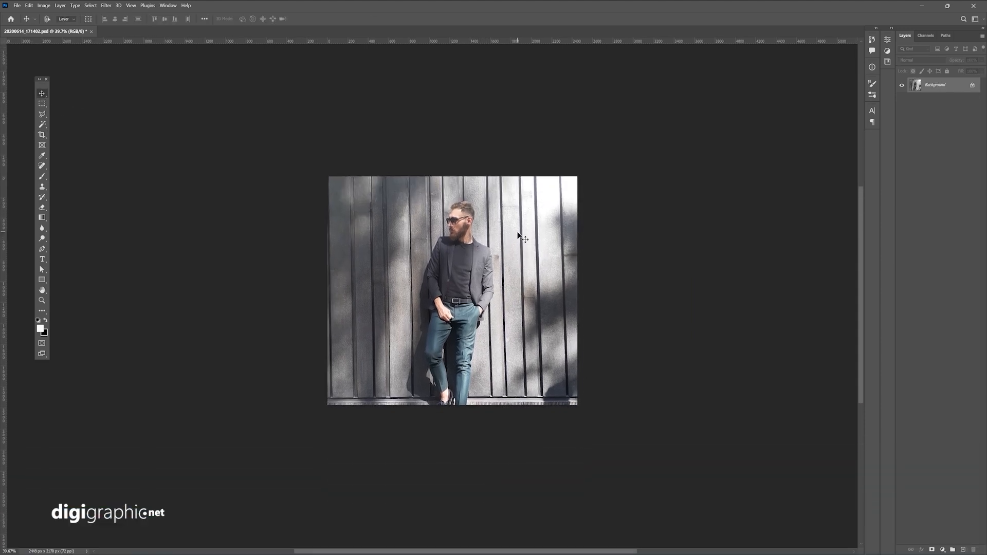
scroll(504, 281, "up", 4)
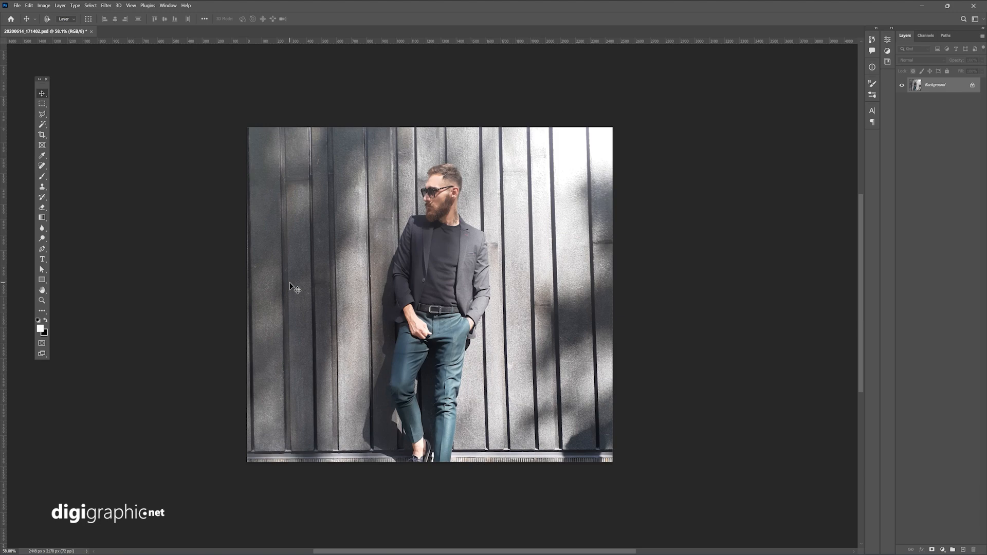
key("c")
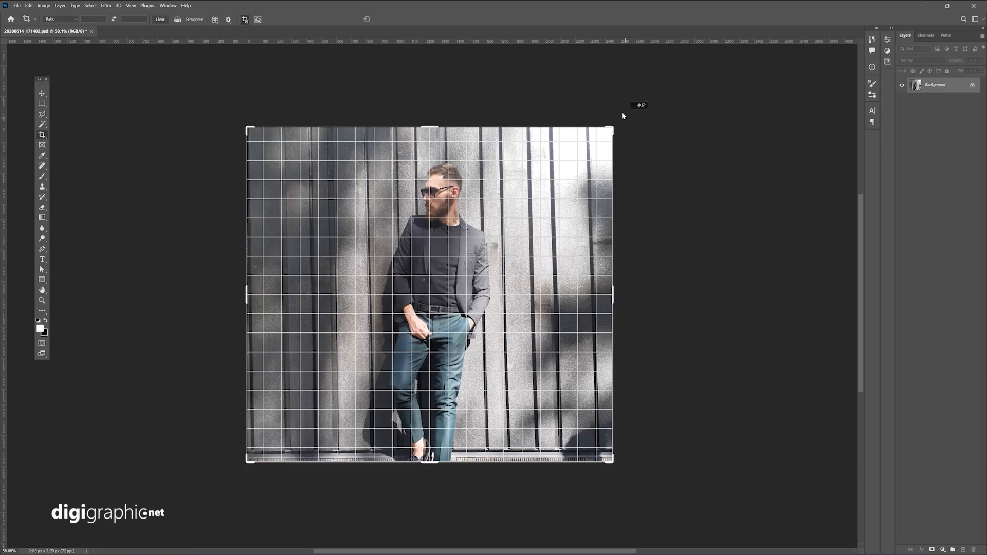
left_click_drag(575, 137, 582, 175)
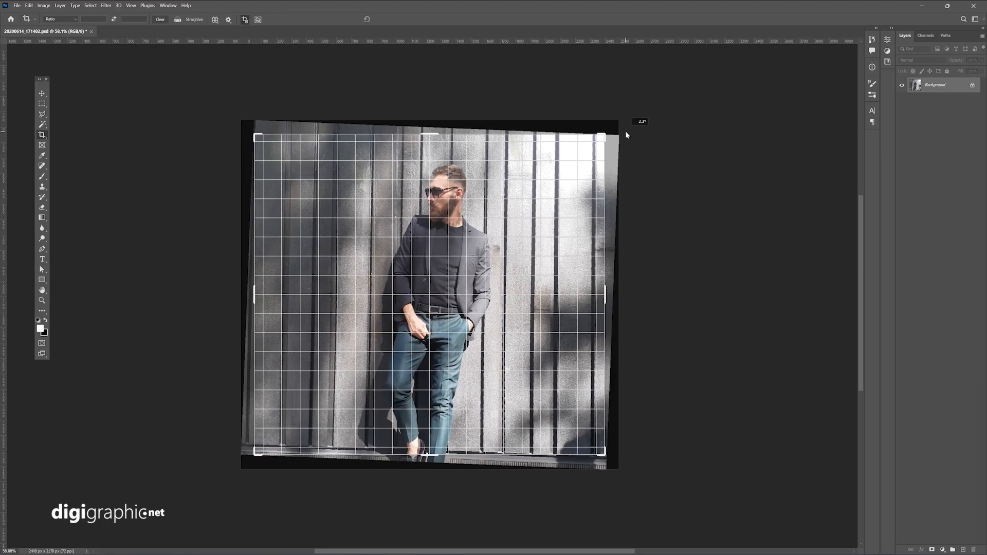
left_click_drag(626, 132, 626, 129)
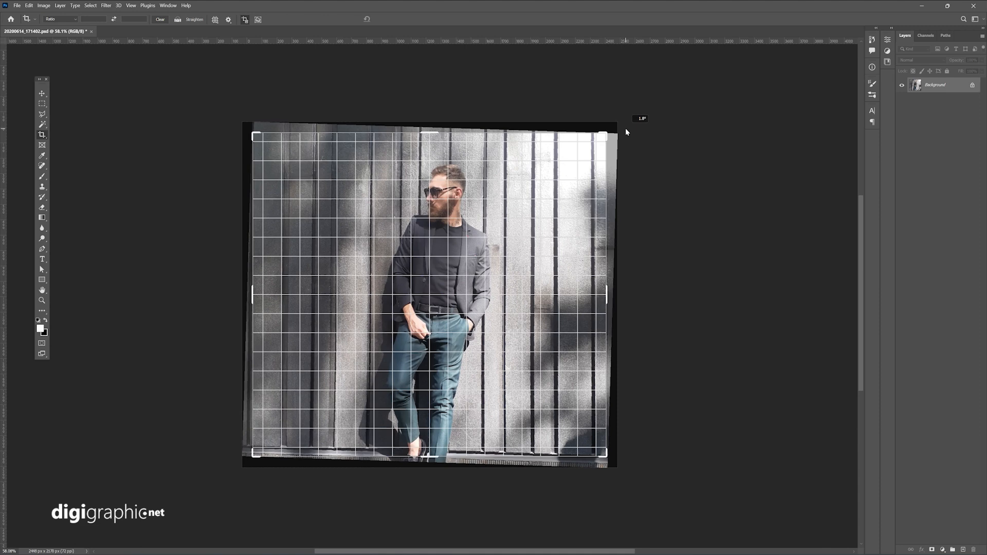
left_click_drag(626, 129, 620, 131)
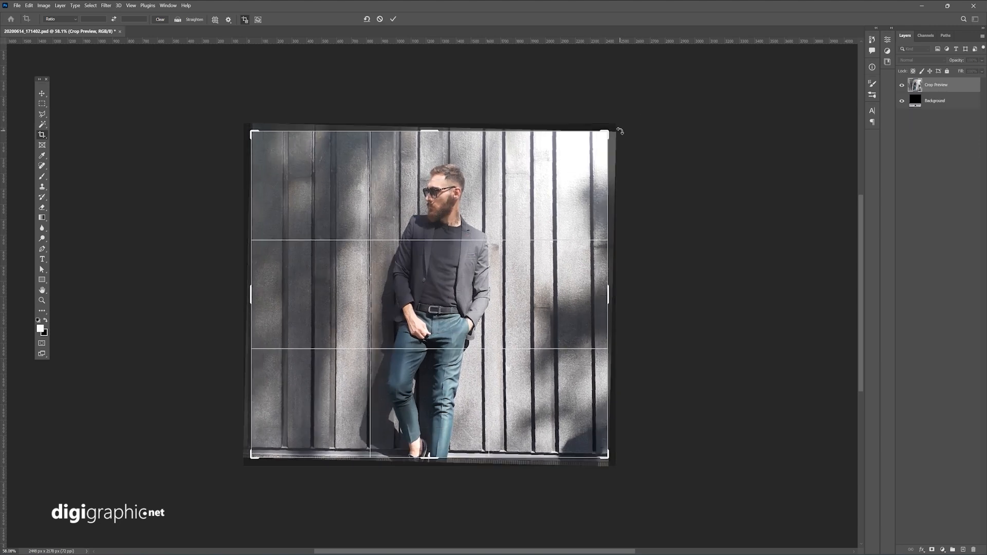
key("Return")
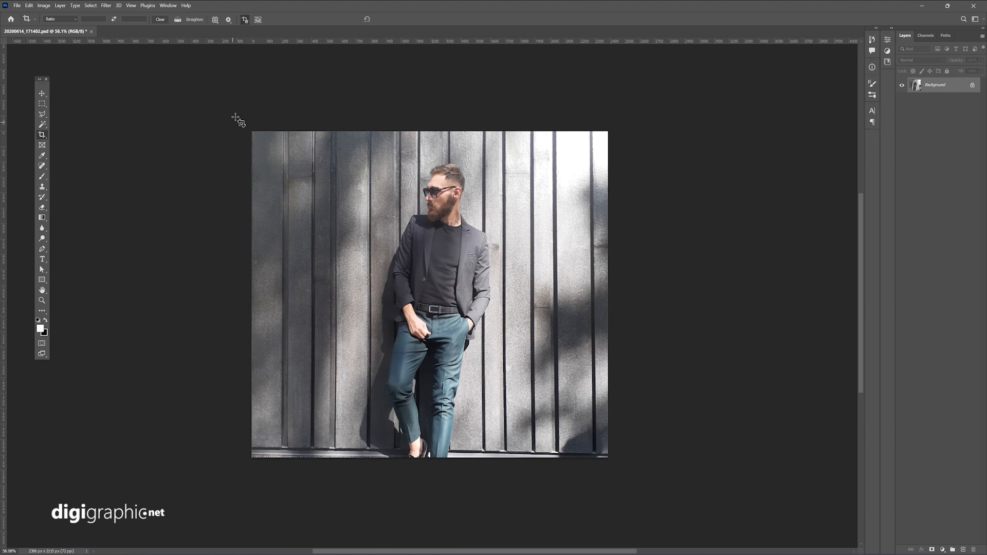
left_click_drag(237, 119, 682, 449)
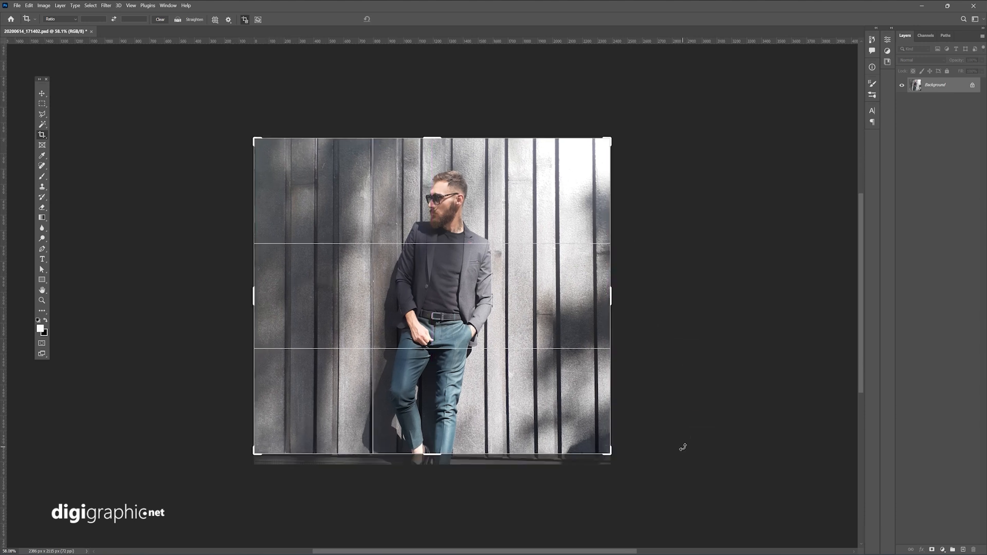
key("Return")
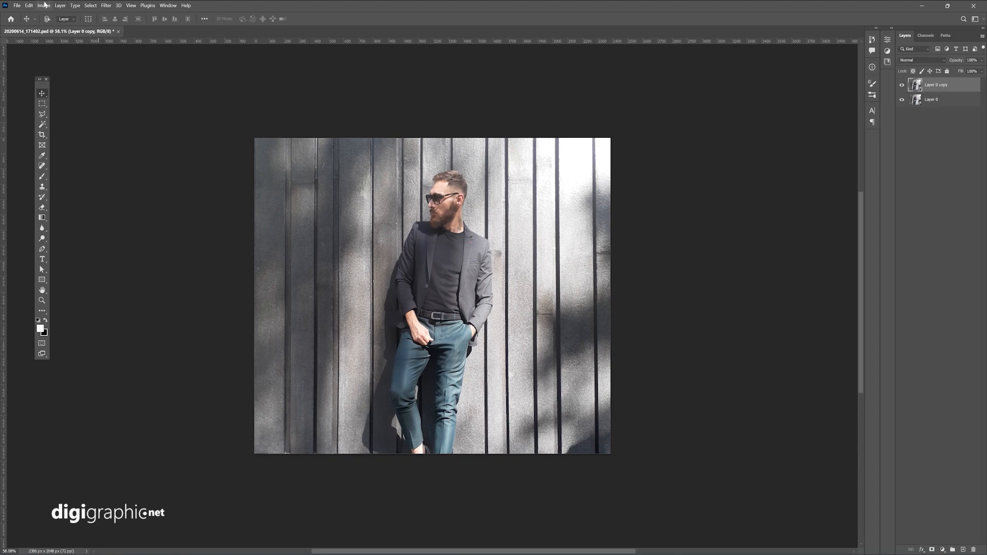
Step: Apply Brightness/Contrast to the Layer 0 copy layer with brightness -51 and contrast 79
left_click(45, 7)
mouse_move(45, 37)
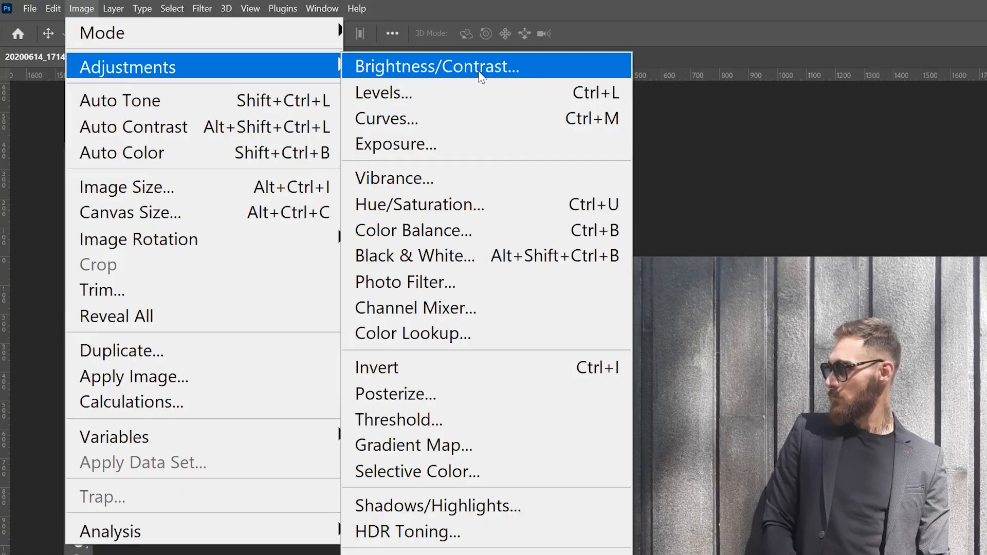
left_click(517, 71)
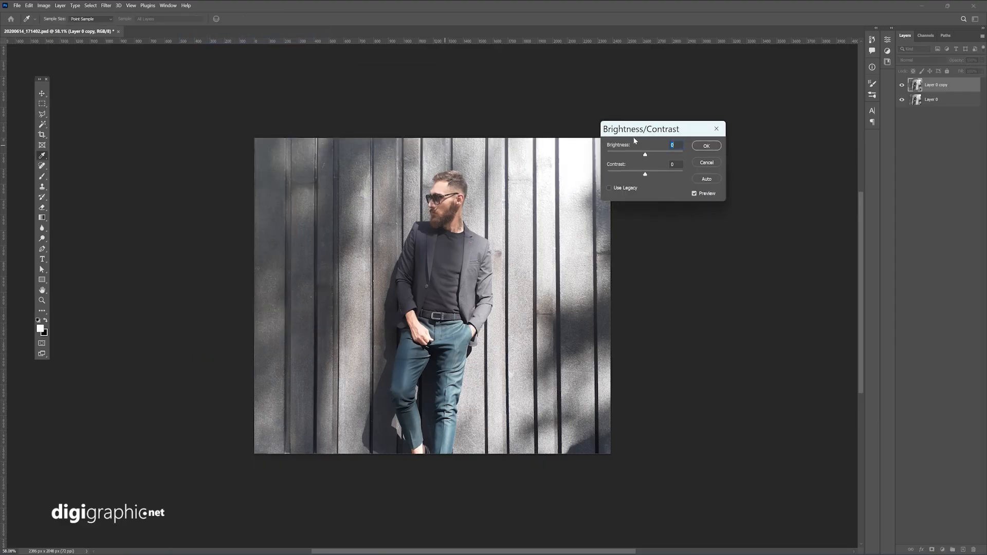
left_click_drag(646, 171, 670, 172)
left_click_drag(758, 129, 724, 111)
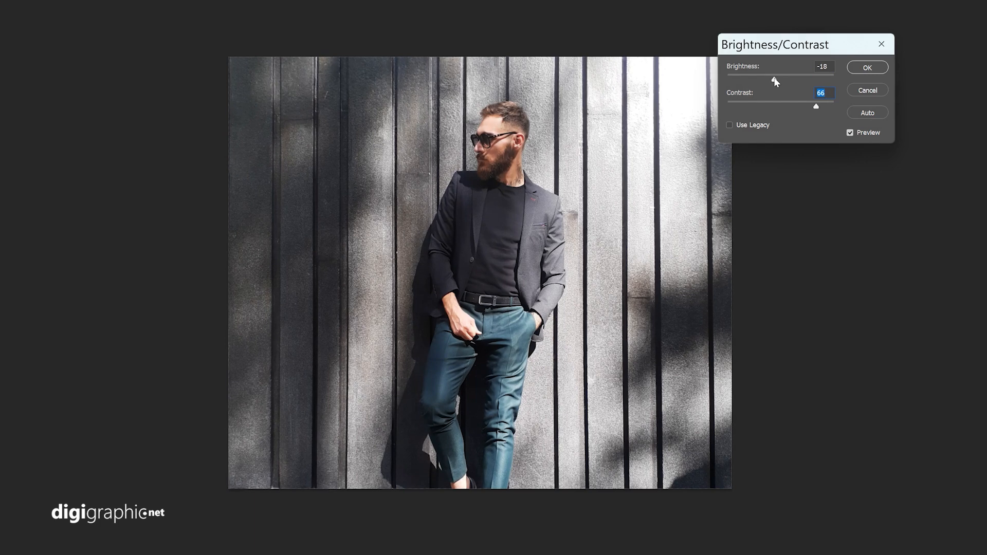
left_click_drag(776, 81, 773, 82)
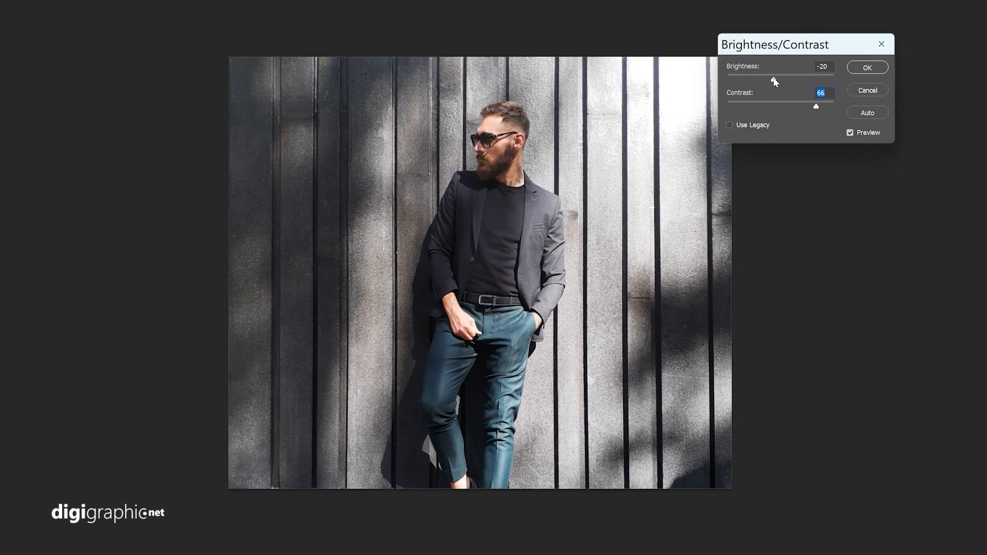
left_click(822, 106)
left_click_drag(774, 81, 764, 81)
left_click(868, 68)
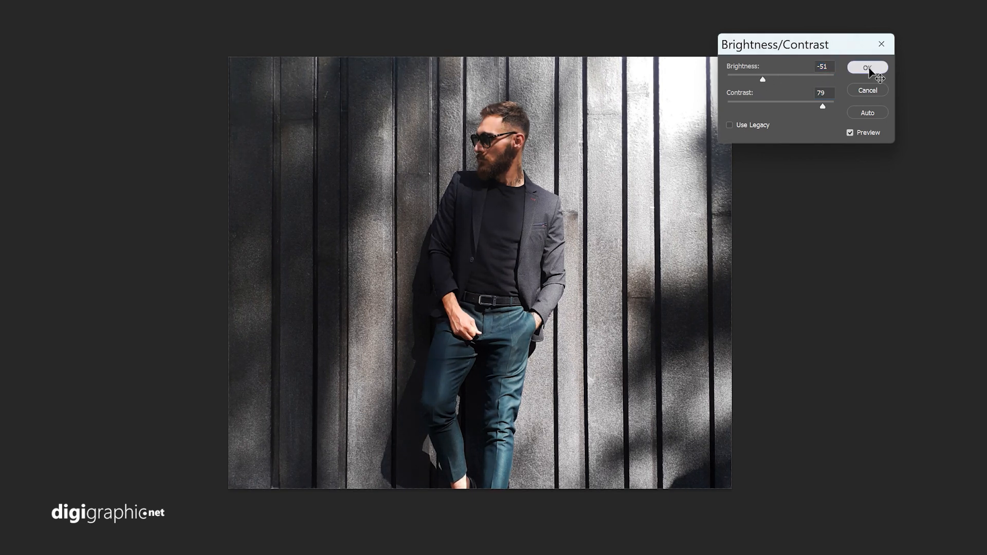
Step: Apply Color Balance to the midtones of Layer 0 copy 2, shifting cyan-red to about -34 and magenta-green slightly toward green
left_click(44, 5)
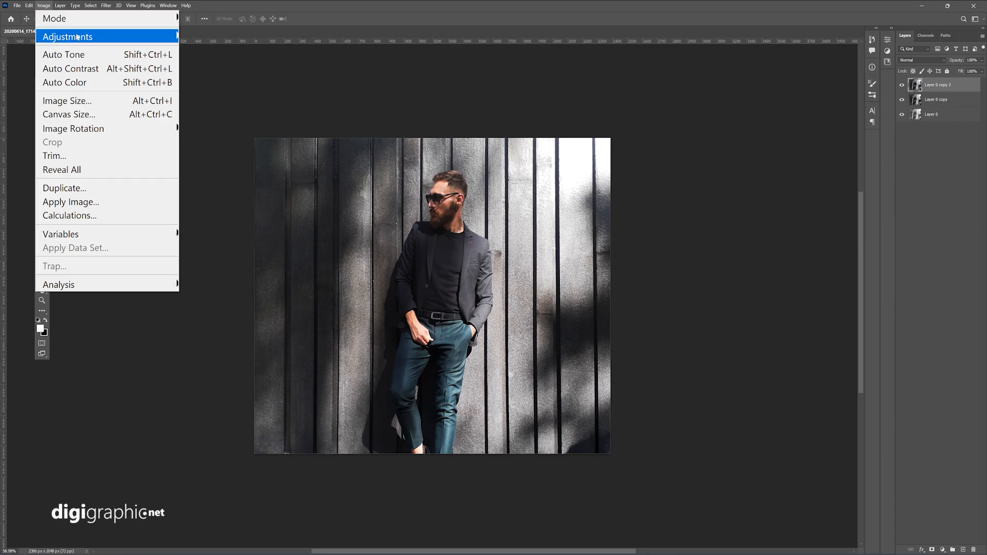
mouse_move(66, 36)
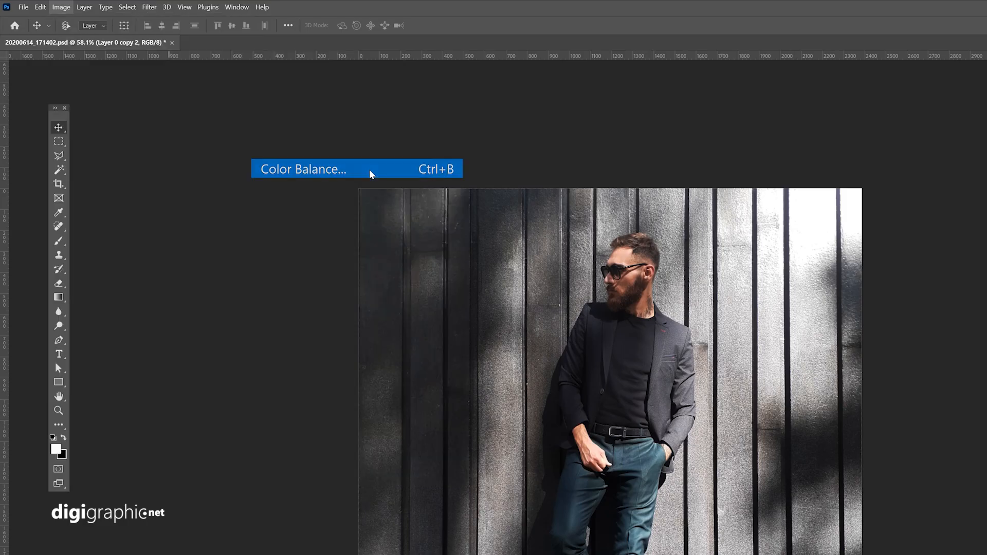
left_click(369, 169)
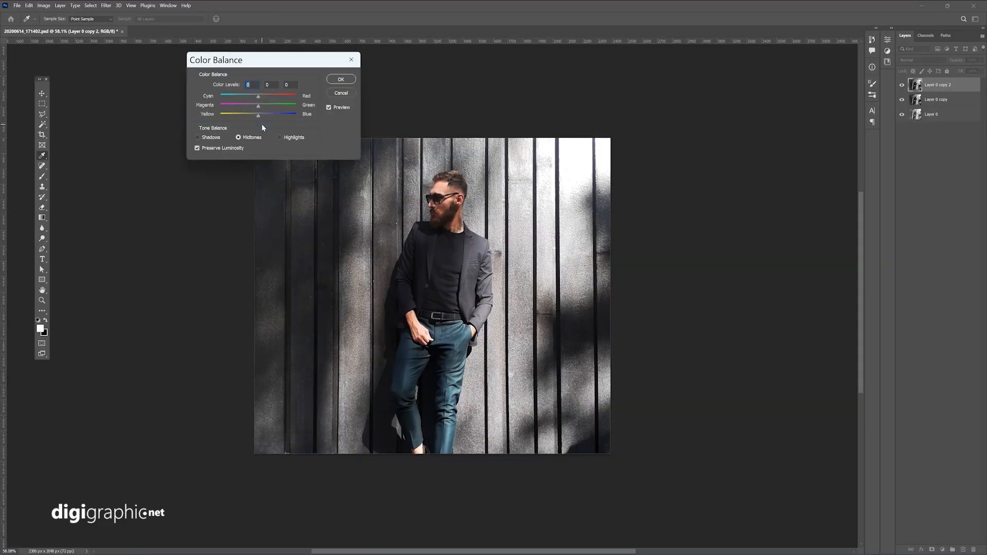
left_click_drag(304, 65, 671, 140)
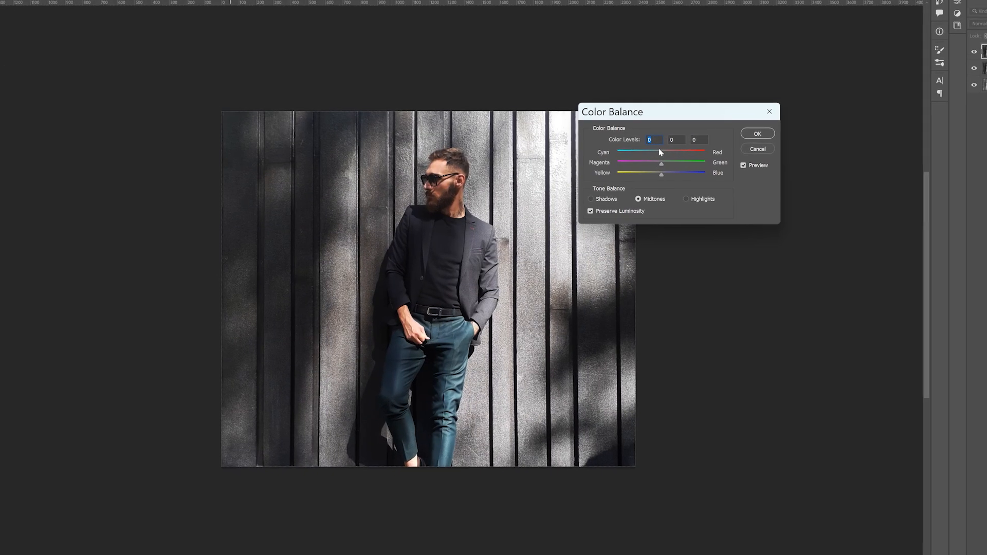
left_click_drag(625, 172, 632, 172)
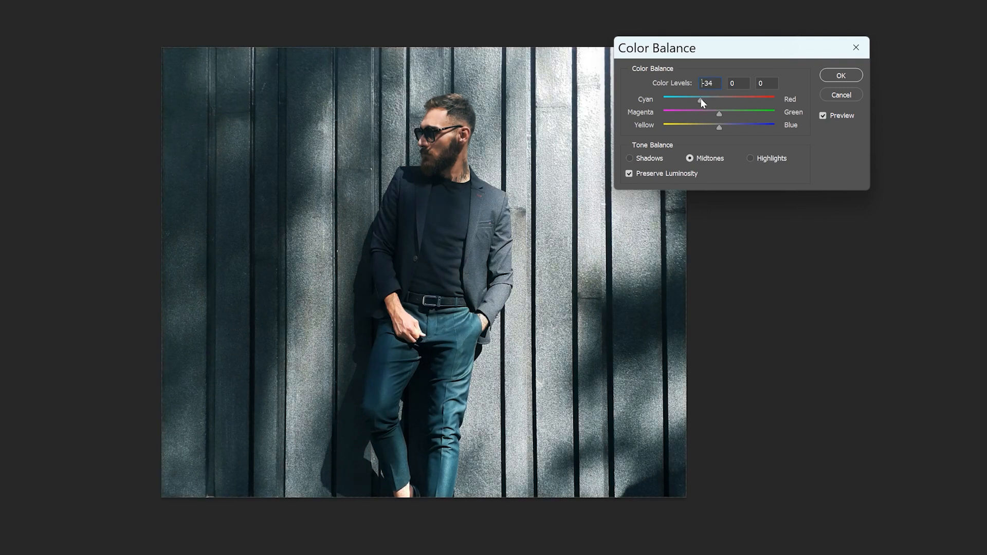
left_click(722, 114)
left_click_drag(720, 127, 719, 129)
left_click(718, 129)
left_click(829, 76)
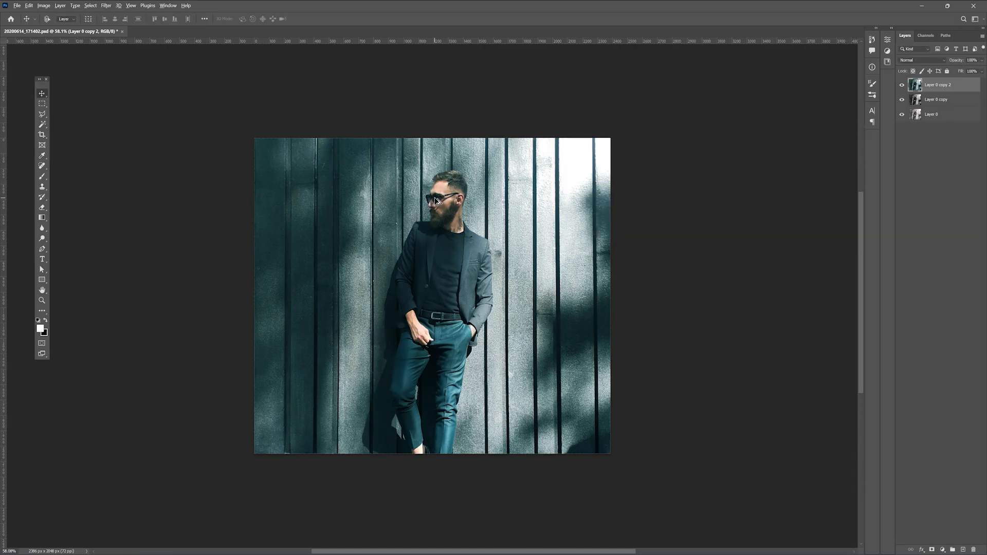
Step: Apply Brightness/Contrast to Layer 0 copy 2 with brightness about -14 and contrast 41
scroll(436, 201, "up", 3)
key("e")
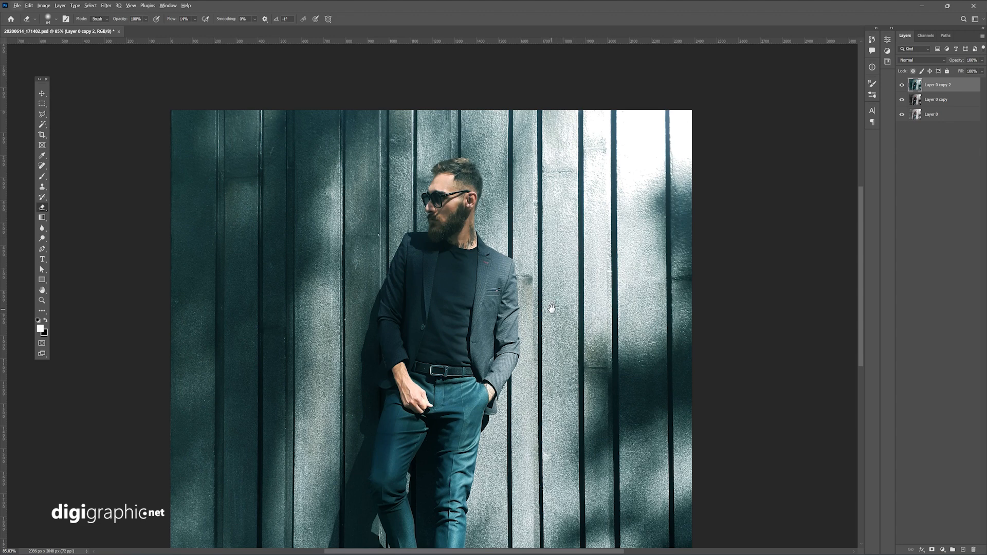
left_click_drag(552, 309, 525, 285)
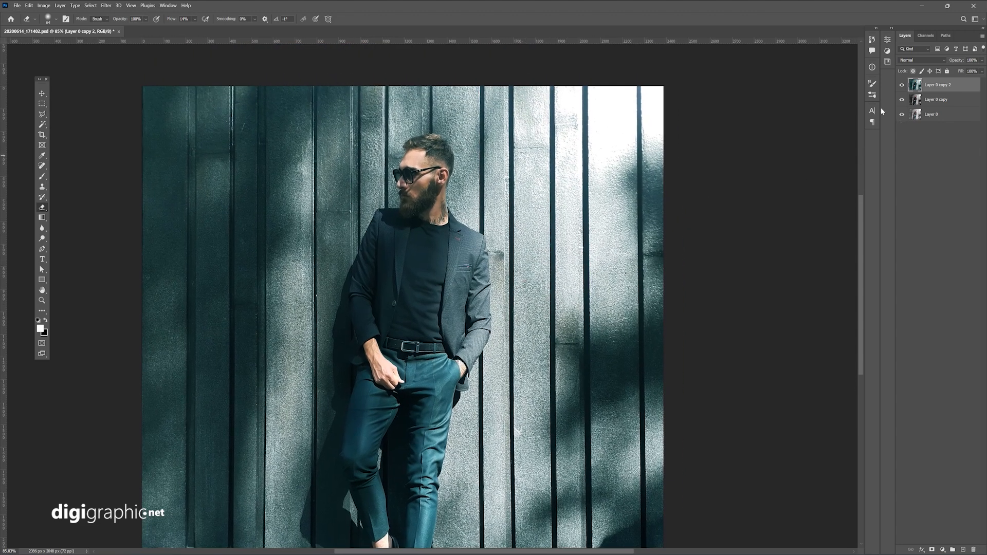
left_click(43, 6)
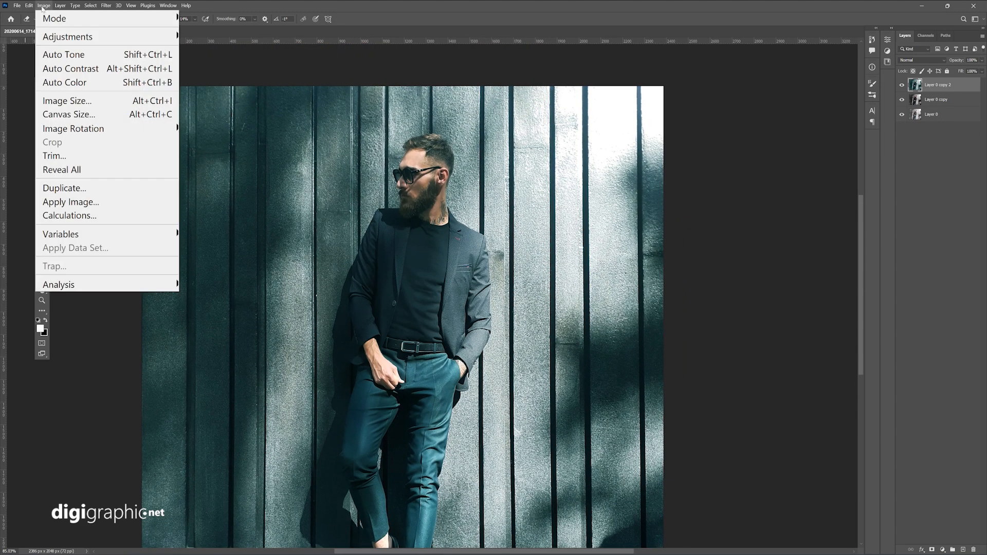
mouse_move(52, 35)
left_click(235, 36)
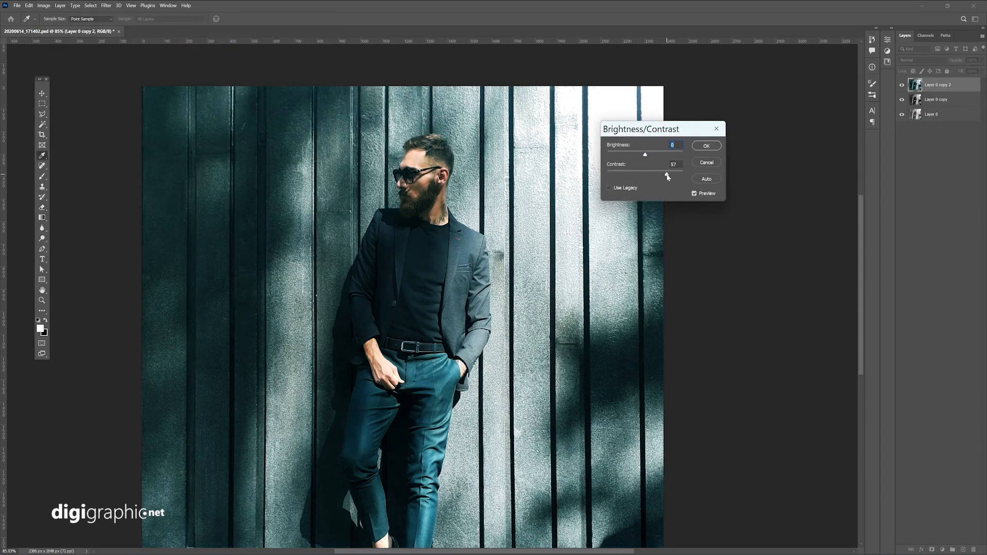
left_click_drag(667, 176, 642, 153)
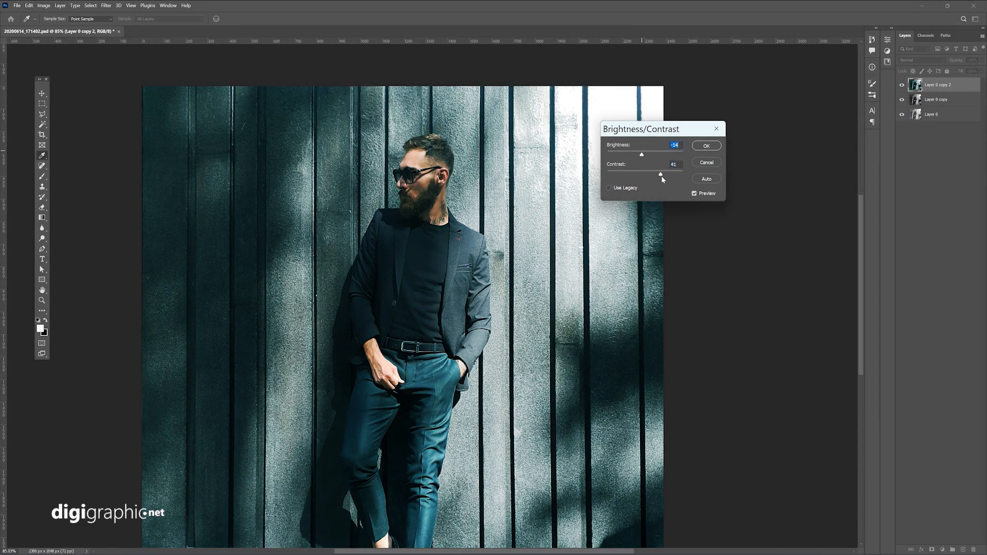
left_click_drag(642, 154, 640, 156)
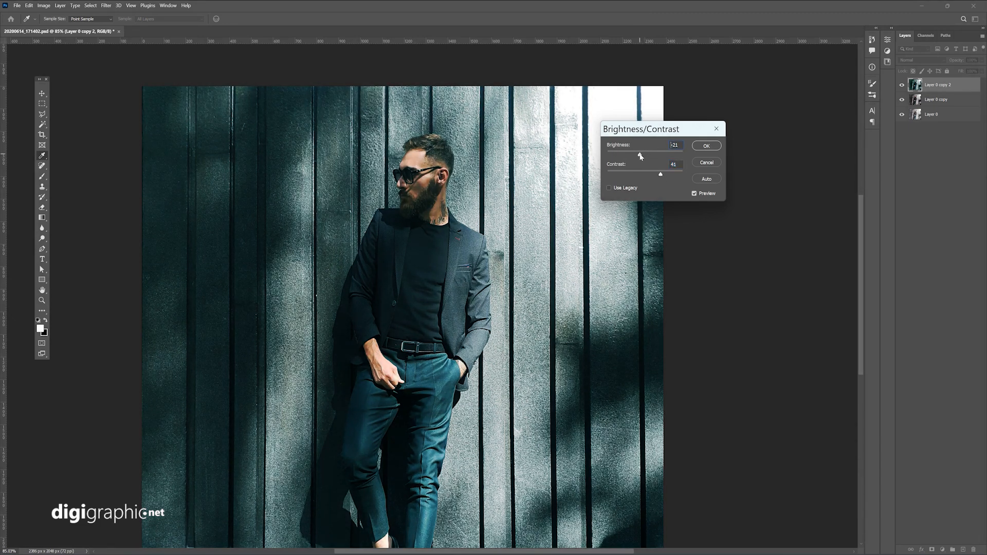
left_click(706, 146)
key("e")
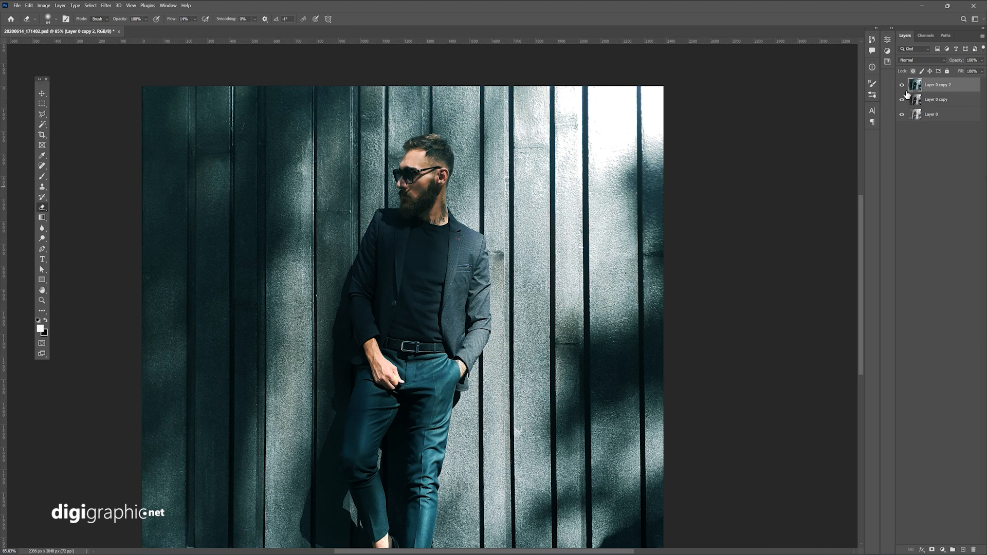
Step: Toggle the visibility of Layer 0 copy 2 off and on to compare the photo with and without the color grading
left_click(903, 85)
left_click(903, 85)
scroll(611, 228, "down", 3)
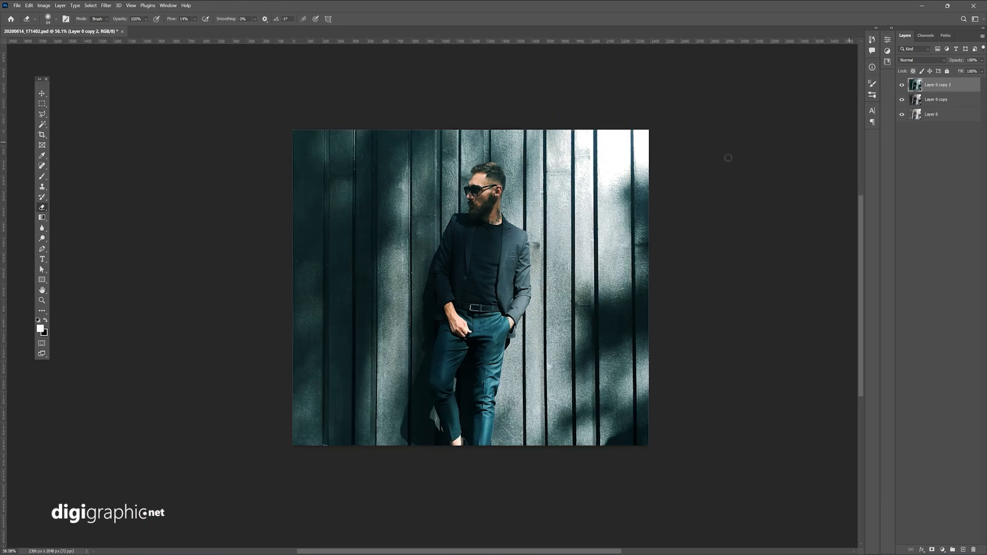
left_click_drag(630, 198, 589, 212)
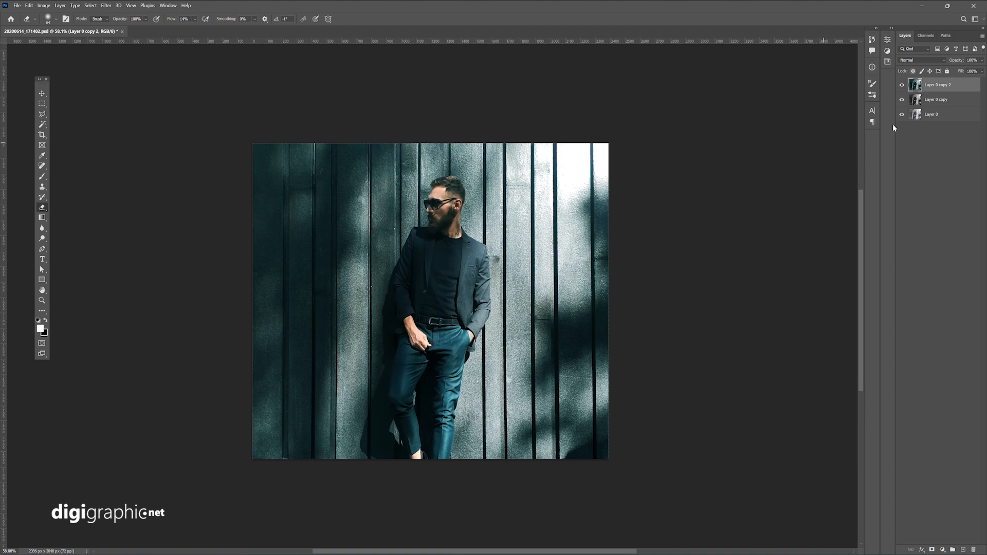
left_click(903, 86)
left_click(903, 86)
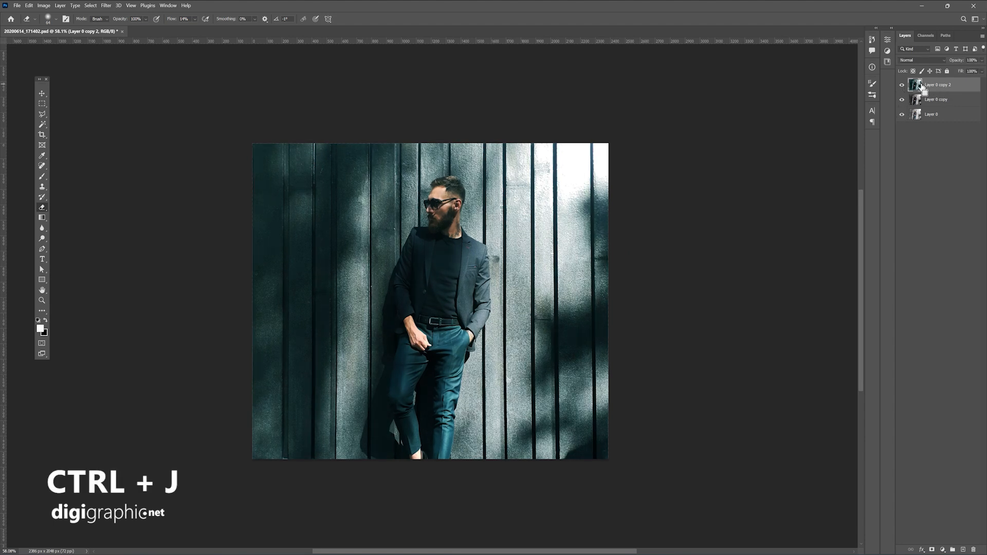
Step: Duplicate the Layer 0 copy 2 layer and slightly lower the duplicate's saturation with Hue/Saturation
key("ctrl+j")
left_click(44, 5)
mouse_move(70, 42)
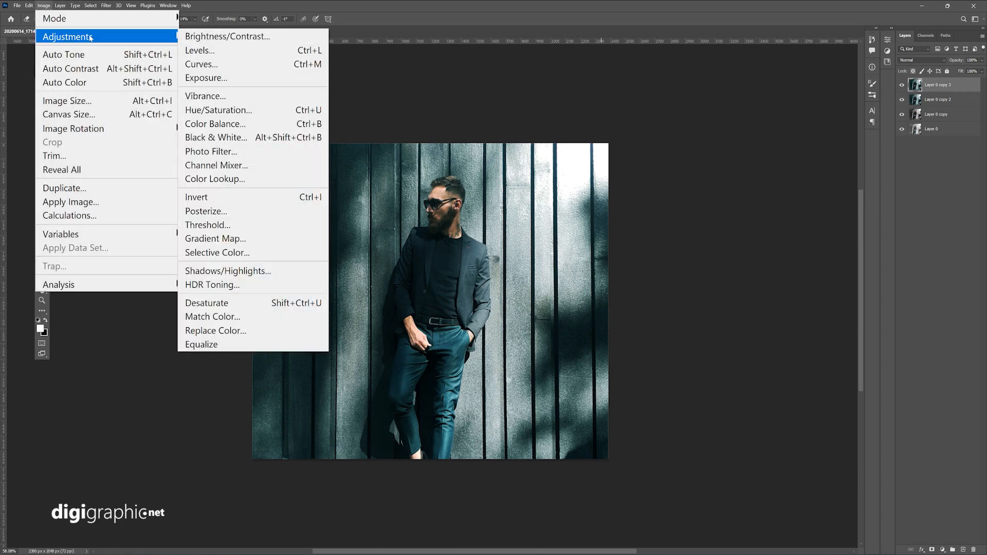
left_click(294, 110)
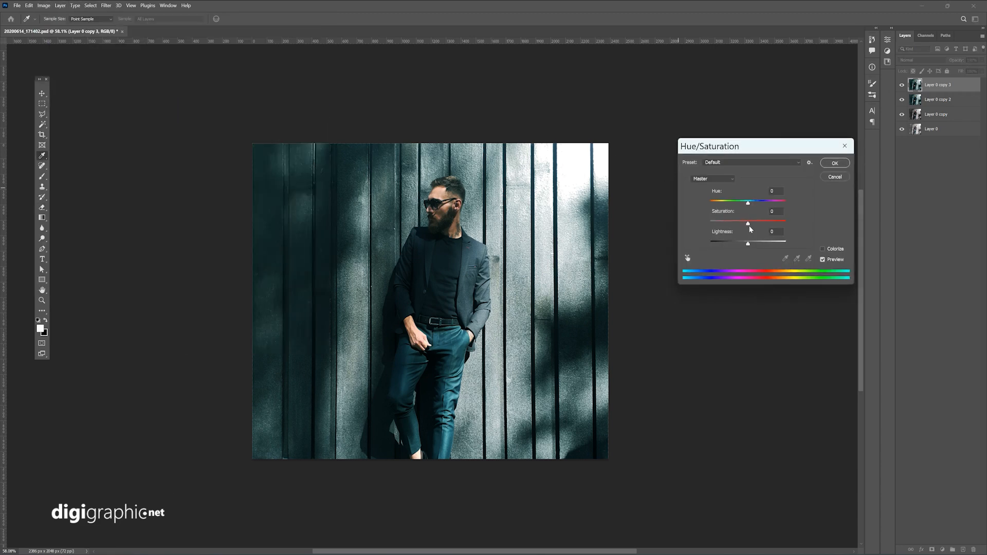
left_click_drag(742, 225, 737, 225)
left_click(835, 163)
Step: Mask out the desaturated top layer over the man's face on a layer mask, using a 511 px Eraser with 0% hardness
key("e")
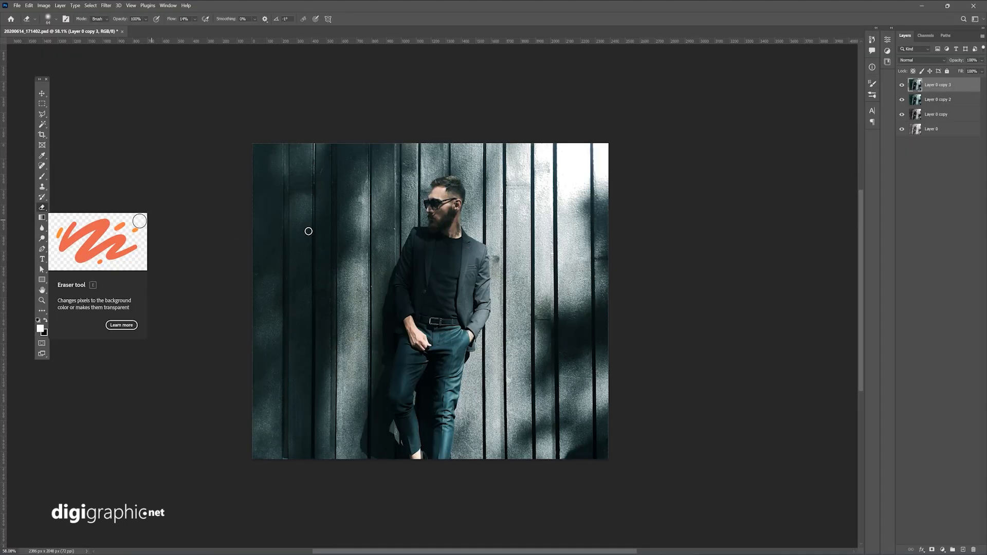
right_click(439, 247)
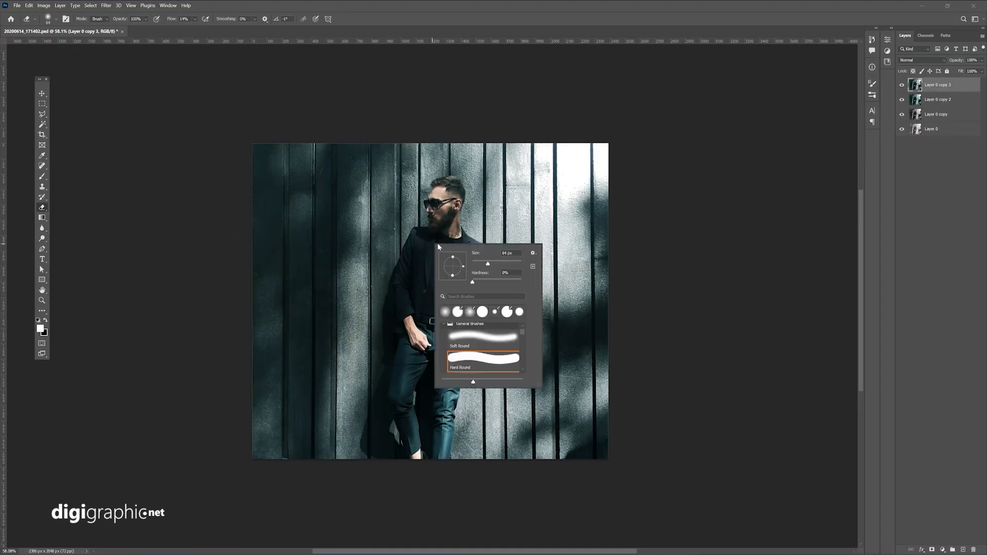
left_click(508, 263)
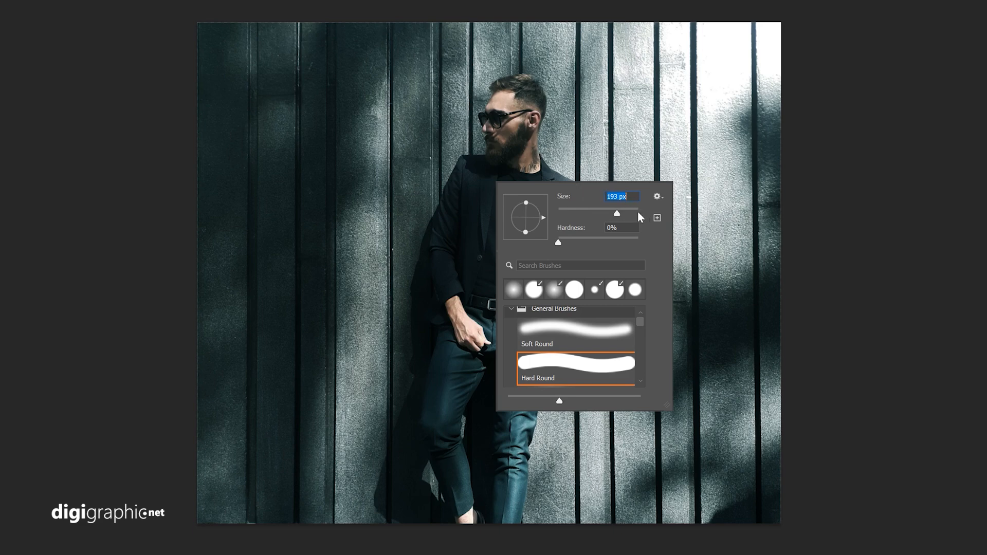
left_click(630, 213)
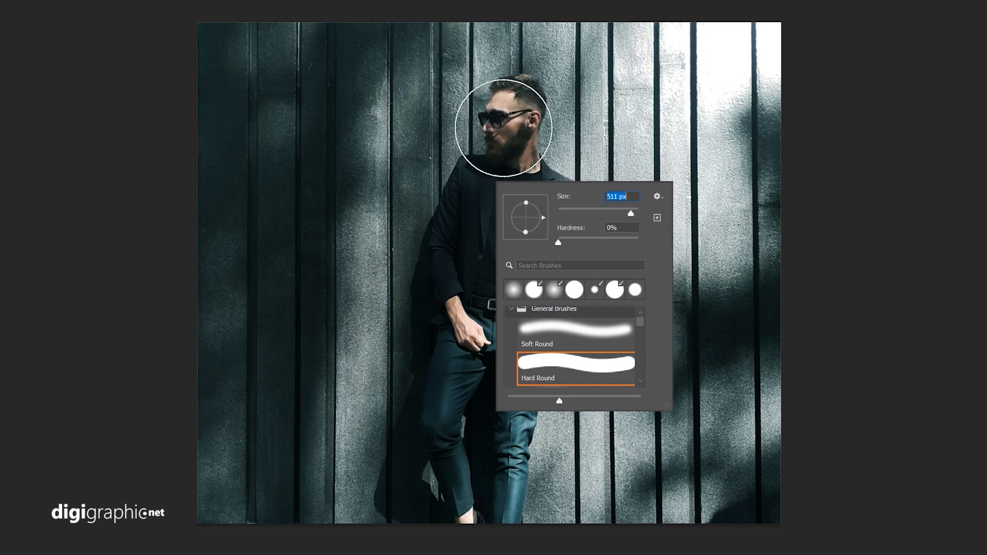
left_click(504, 129)
key("x")
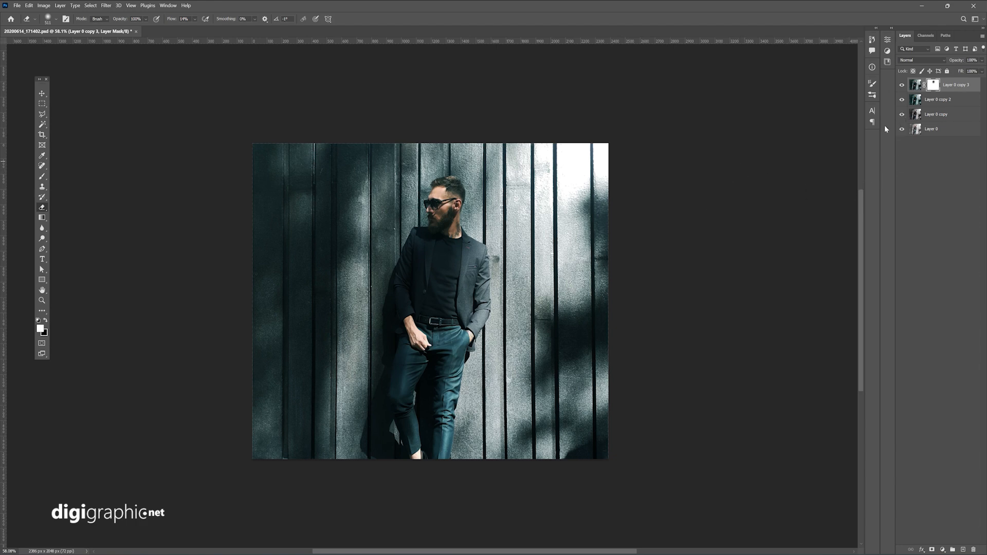
scroll(678, 261, "down", 3)
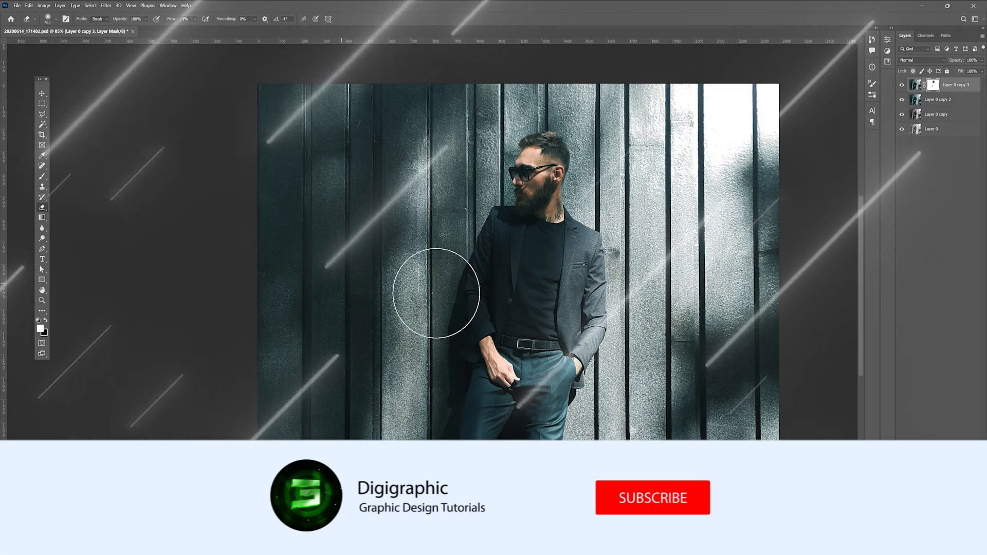
left_click_drag(458, 263, 376, 237)
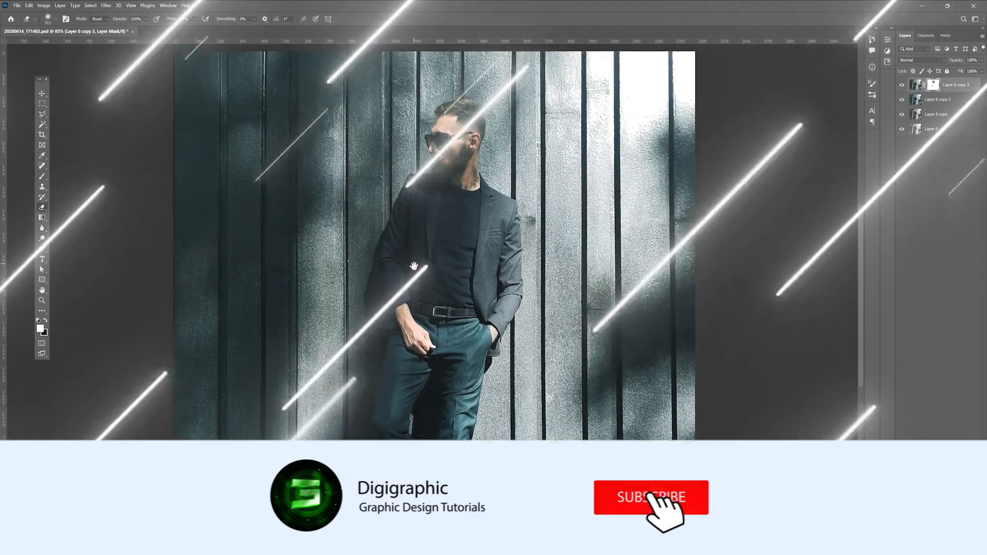
scroll(415, 268, "up", 1)
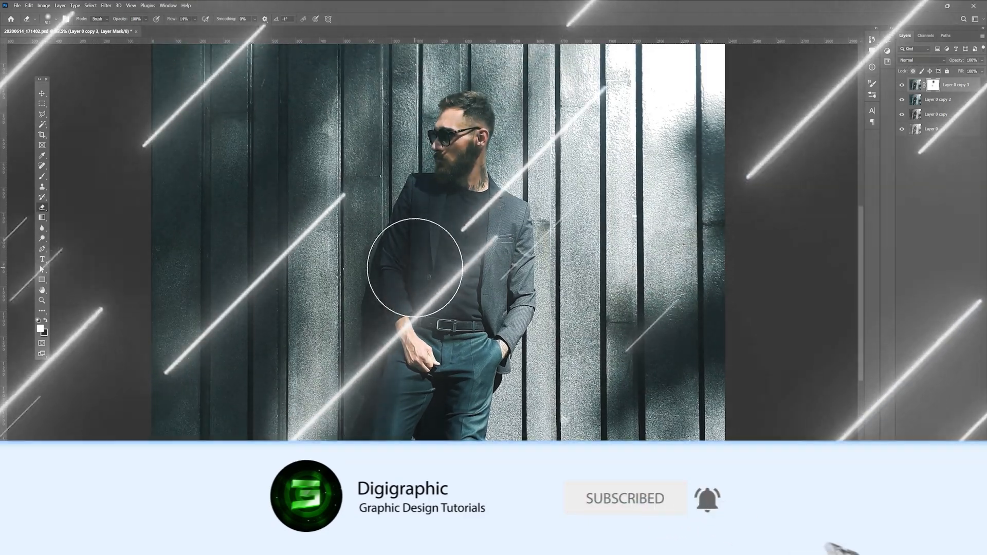